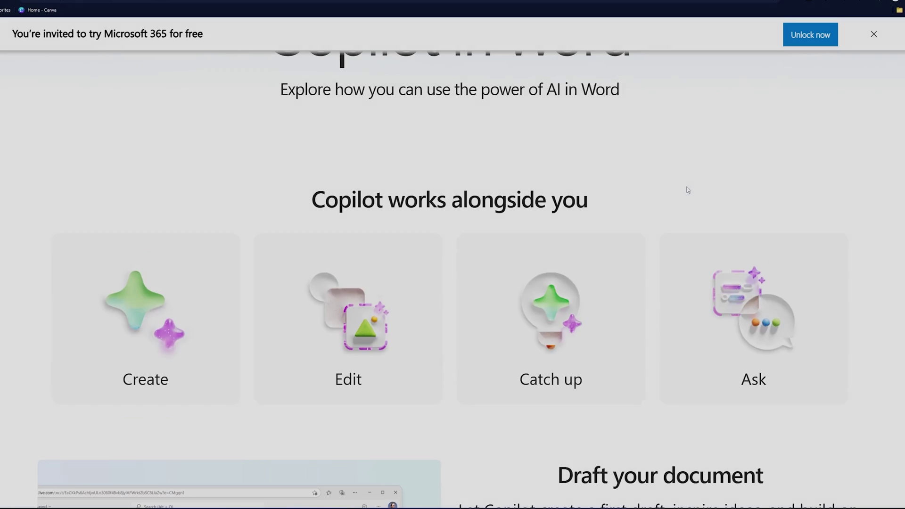
Scroll up through the Microsoft 365 Copilot in Word page.
scroll(687, 188, up, 4)
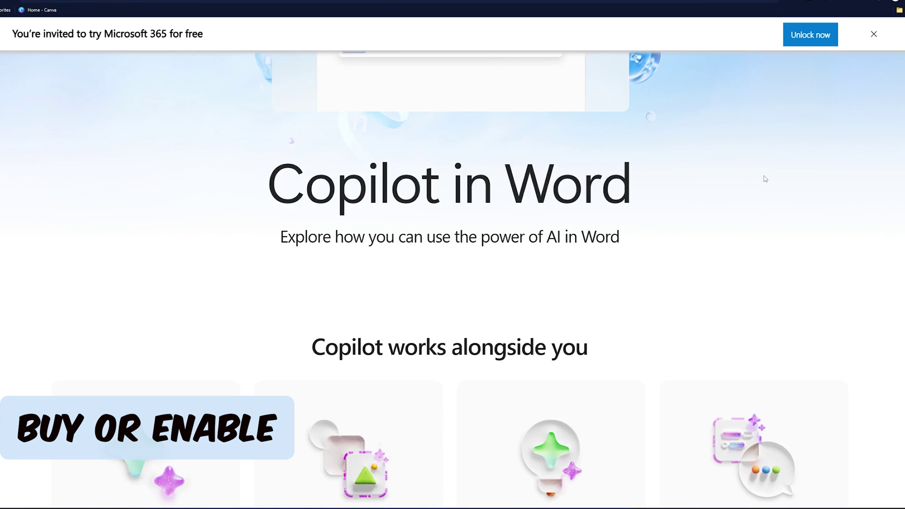
scroll(777, 166, up, 5)
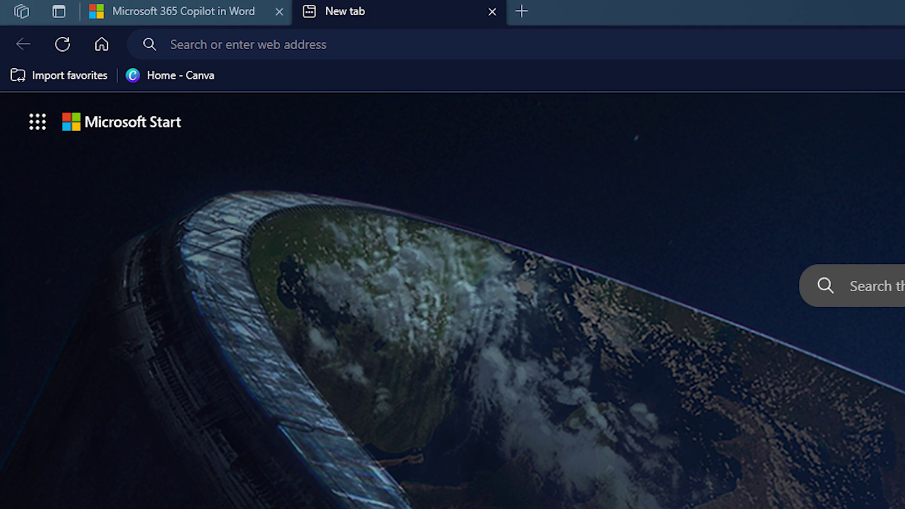
Go to office.com and create a new blank Word document from the Create page.
click(325, 35)
text(office.com)
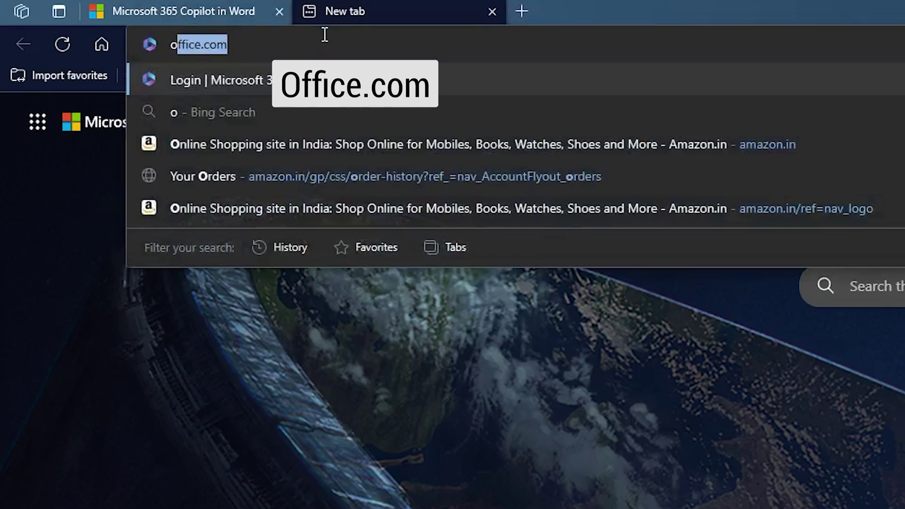
key(Return)
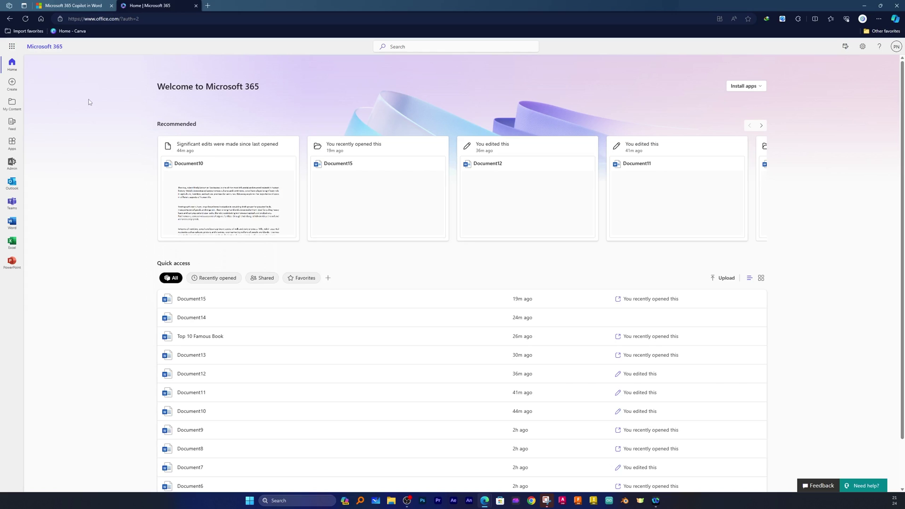
click(10, 84)
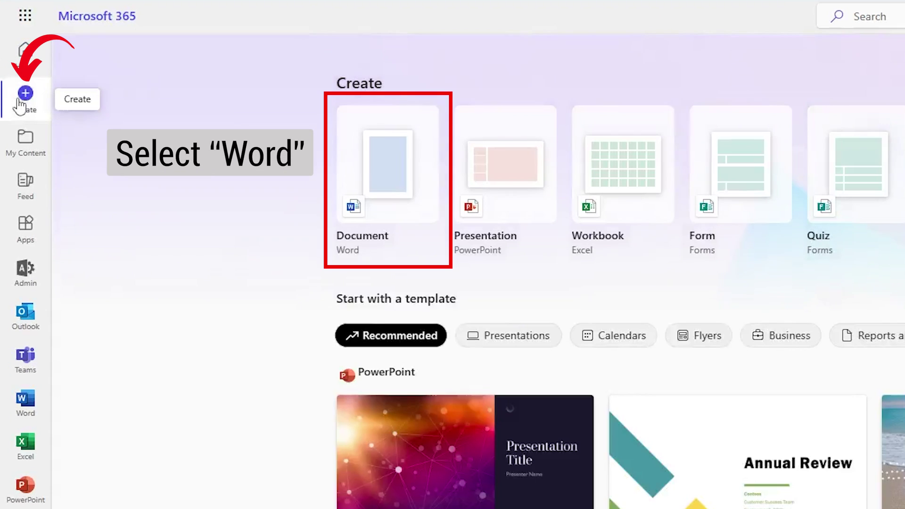
click(405, 169)
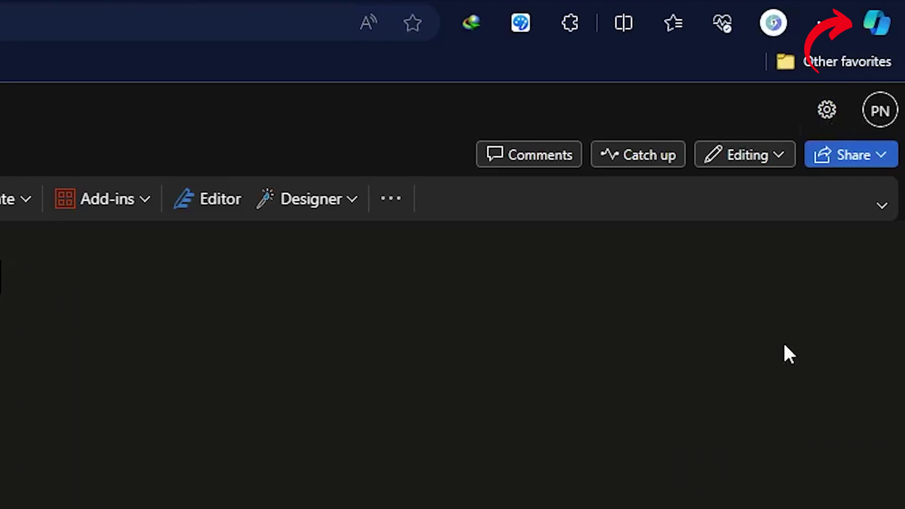
Open Copilot beside the document and paste the icebreaker-activities prompt as plain text.
click(885, 29)
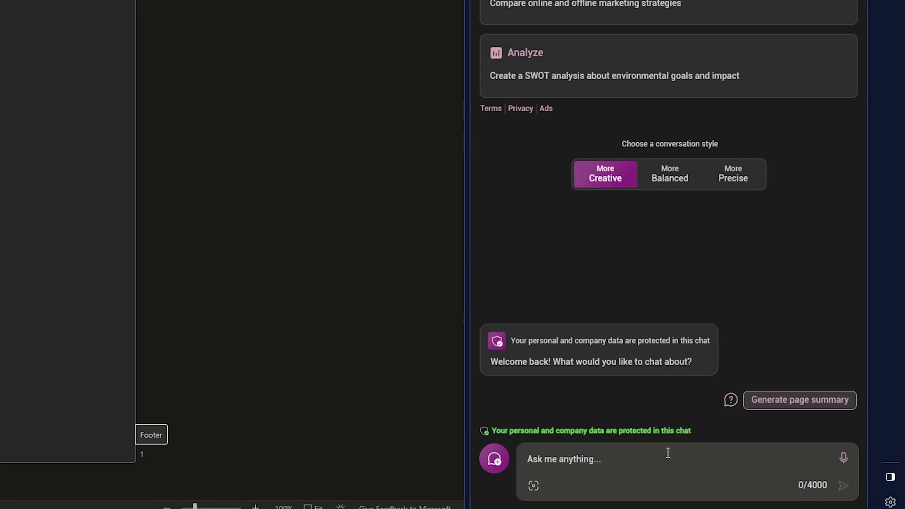
right_click(659, 462)
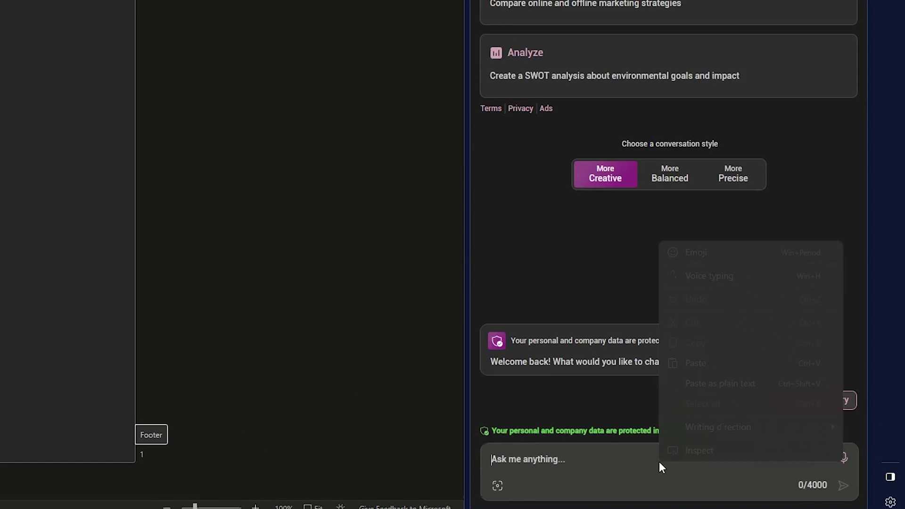
click(706, 381)
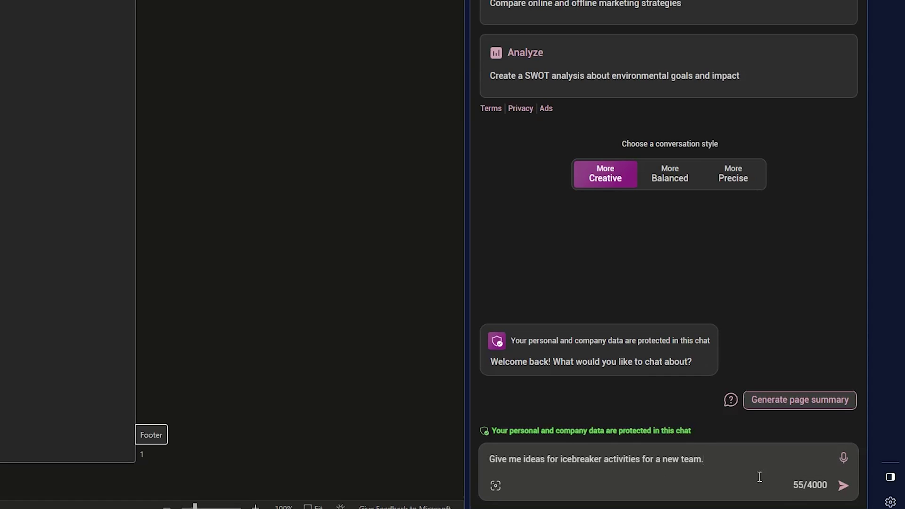
Send the icebreaker prompt to Copilot and scroll through its reply.
click(844, 486)
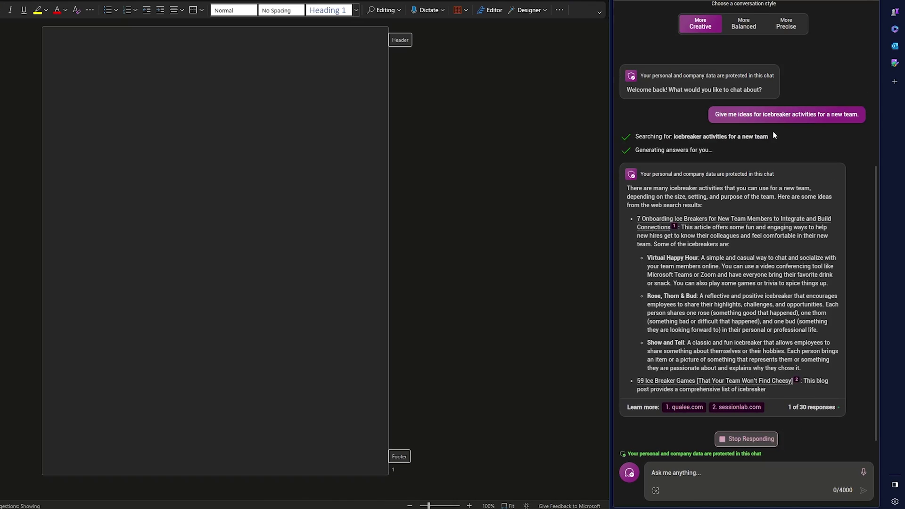
scroll(773, 131, up, 3)
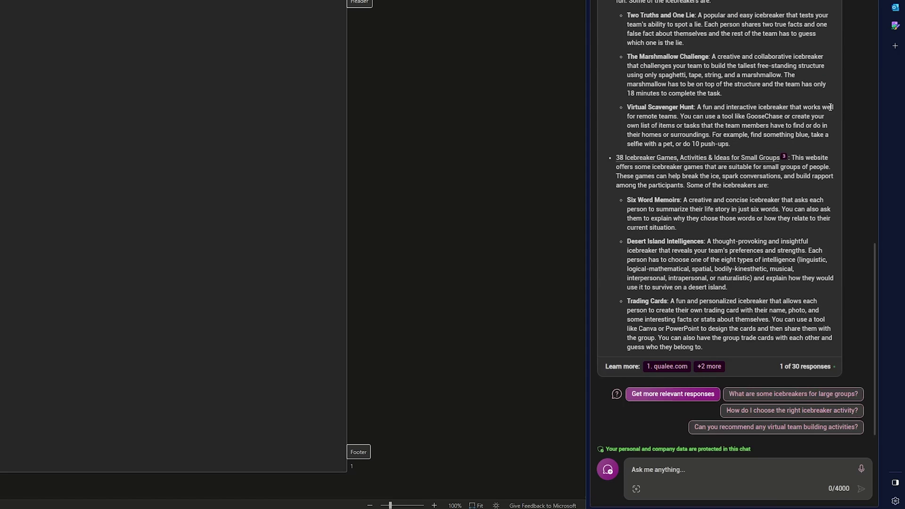
Drag Copilot's icebreaker list into the document, then select all the document text.
drag(723, 349, 605, 42)
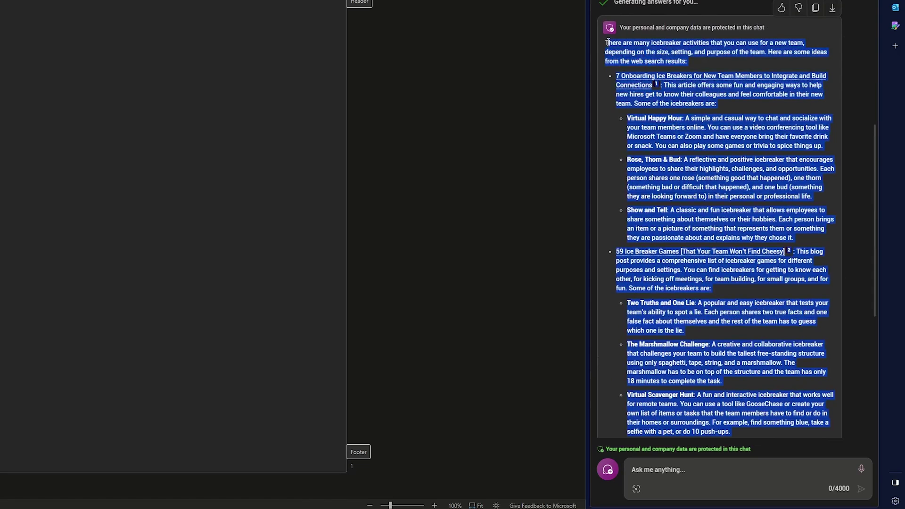
drag(683, 128, 313, 158)
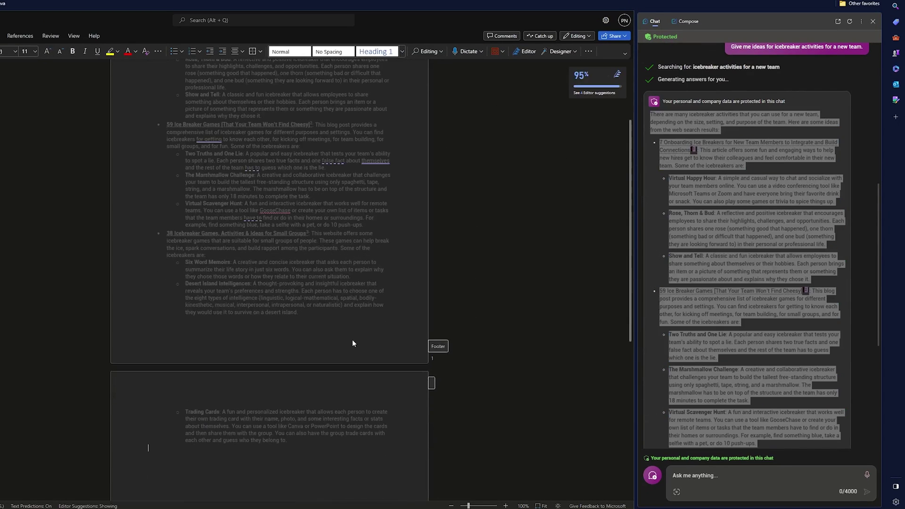
scroll(352, 339, down, 5)
scroll(343, 273, up, 3)
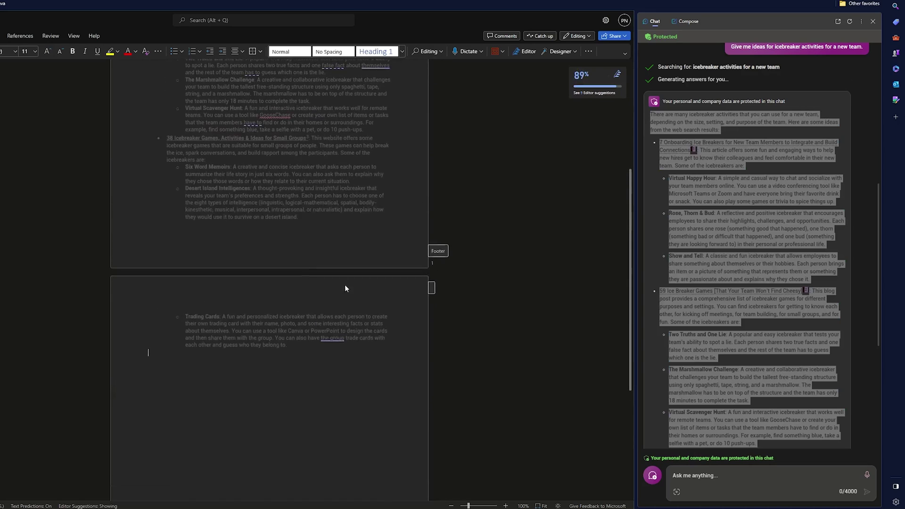
key(ctrl+a)
scroll(332, 205, up, 5)
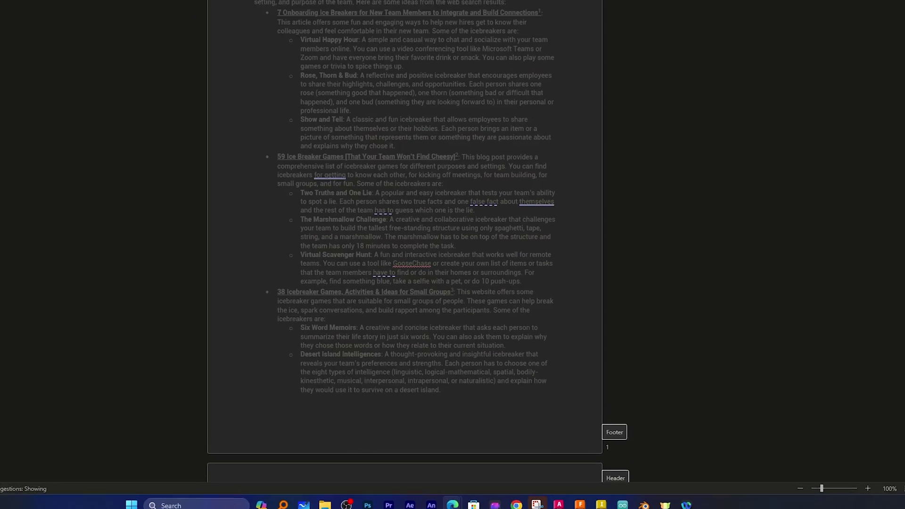
Launch desktop Word from the Start menu and create a blank document.
click(107, 502)
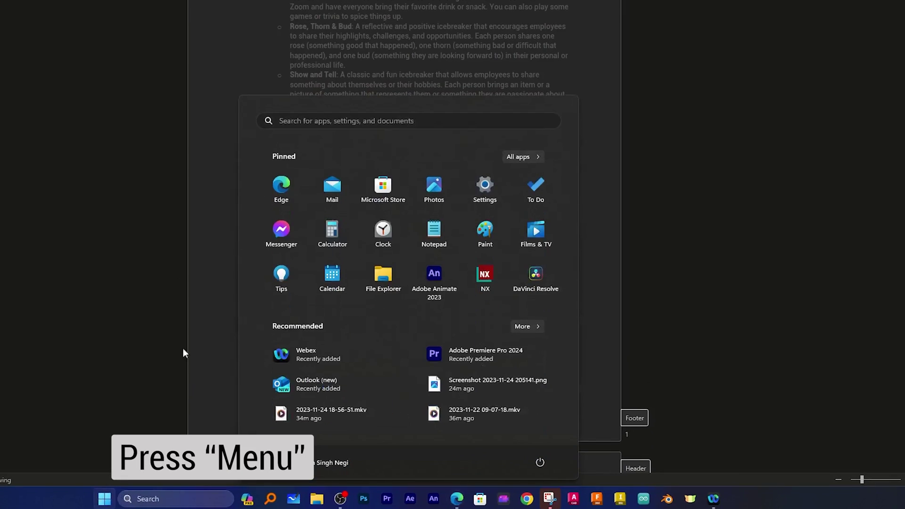
text(word)
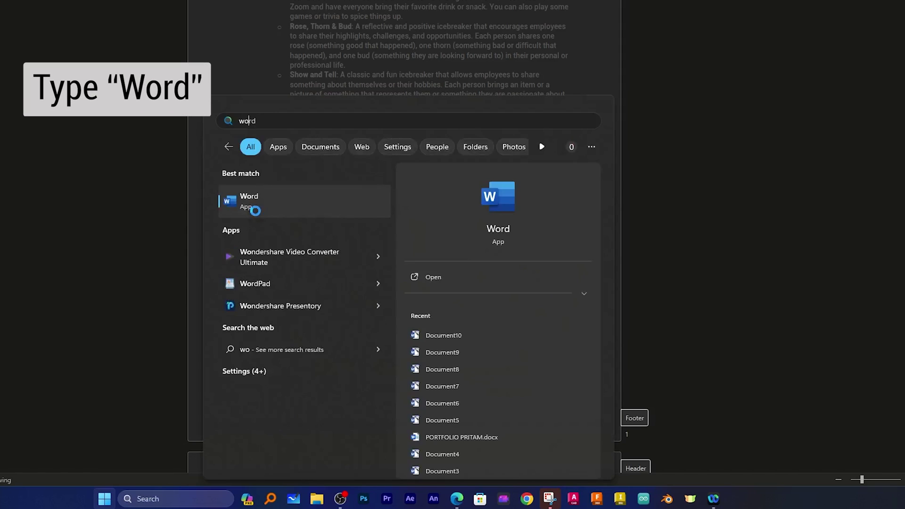
click(307, 215)
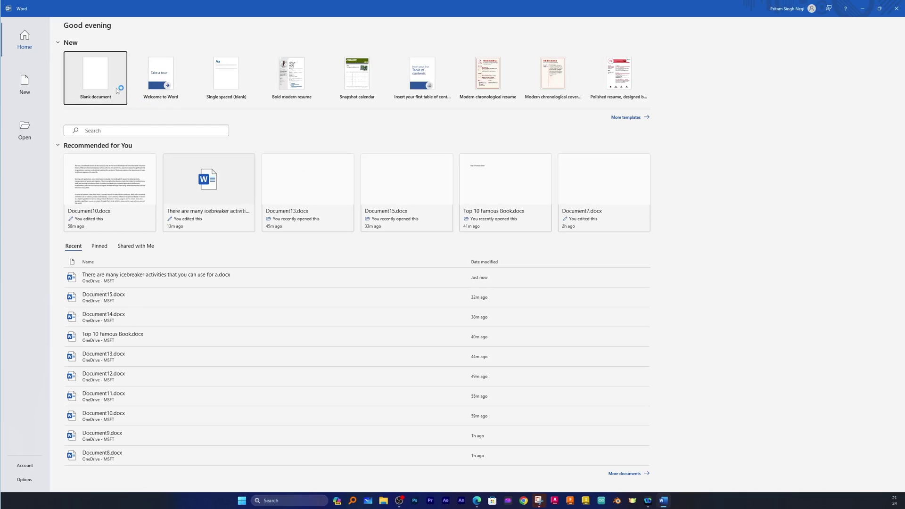
click(116, 88)
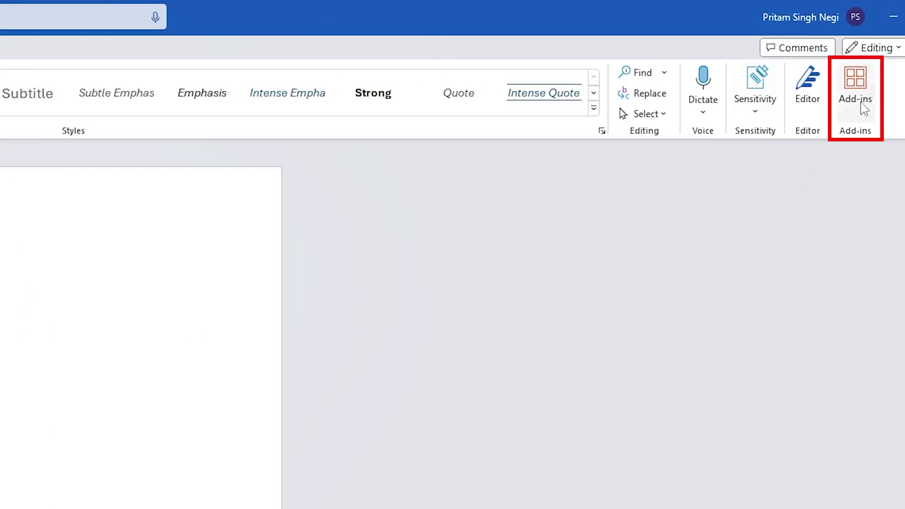
Open the Office Add-ins store from Insert > Add-ins.
click(846, 41)
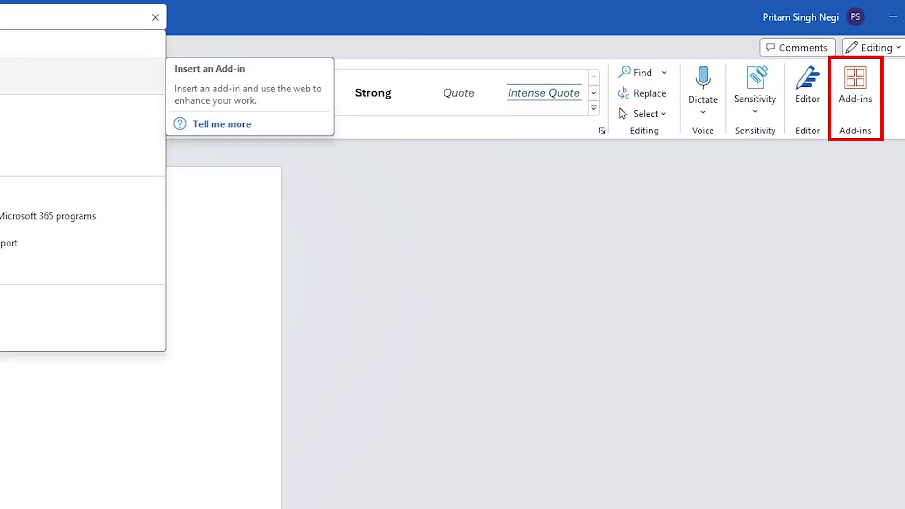
click(202, 56)
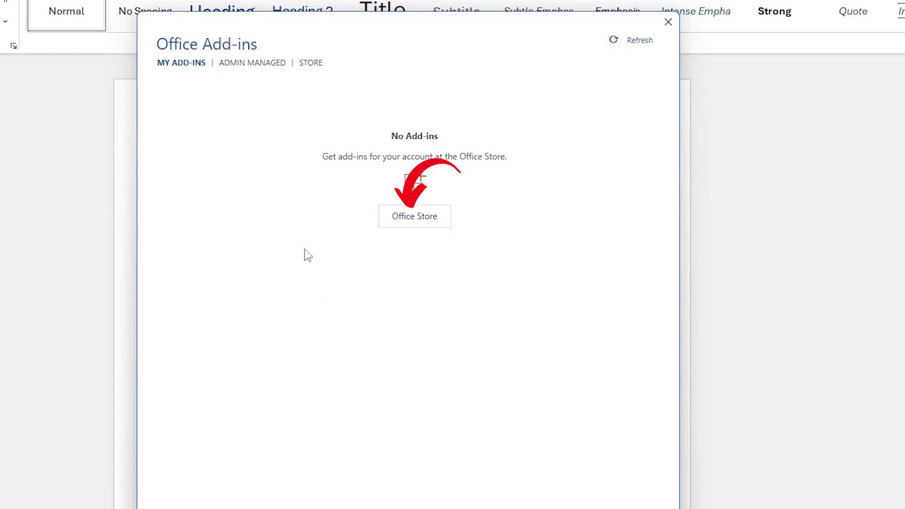
click(437, 216)
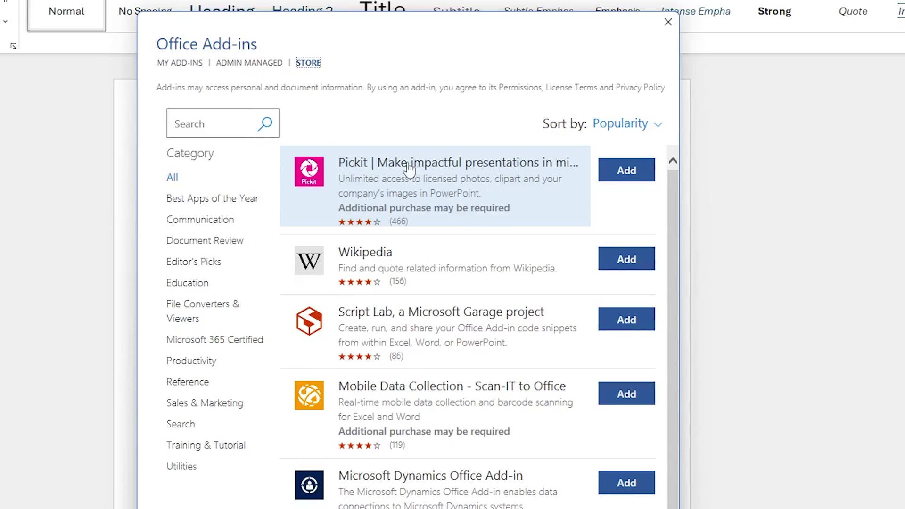
Search the store for 'gpt' and add the GPT for Excel Word add-in.
click(225, 126)
text(gpt)
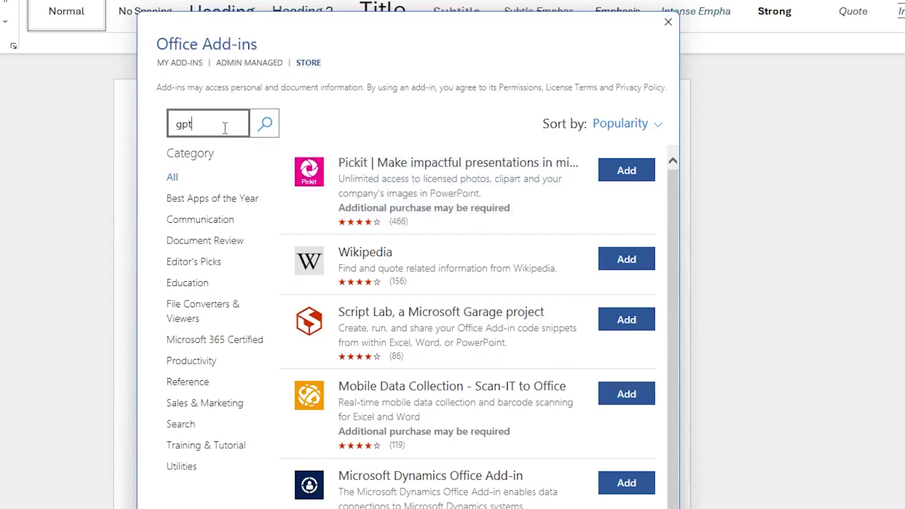
key(Return)
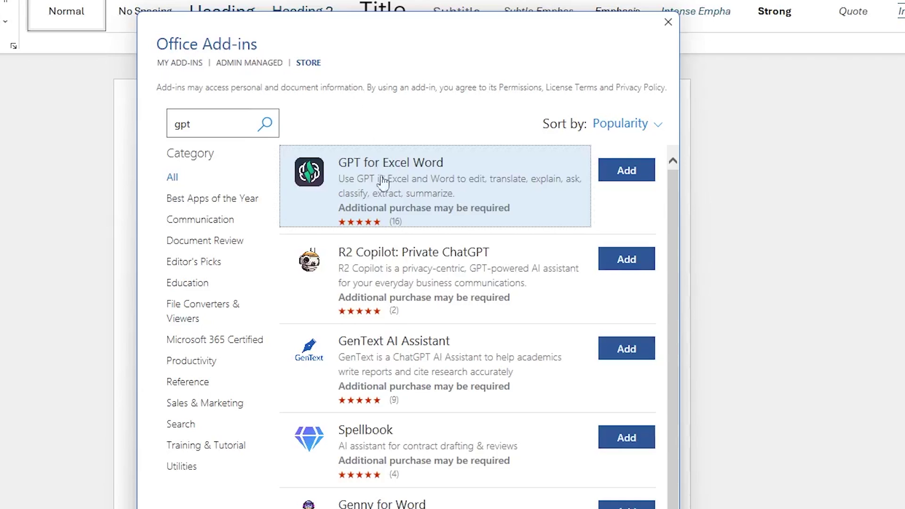
scroll(396, 212, down, 4)
scroll(405, 236, up, 4)
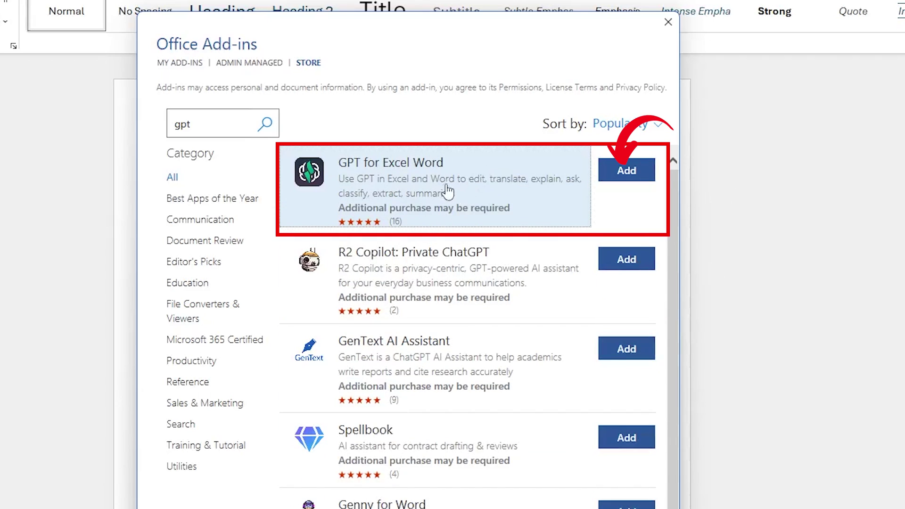
click(617, 172)
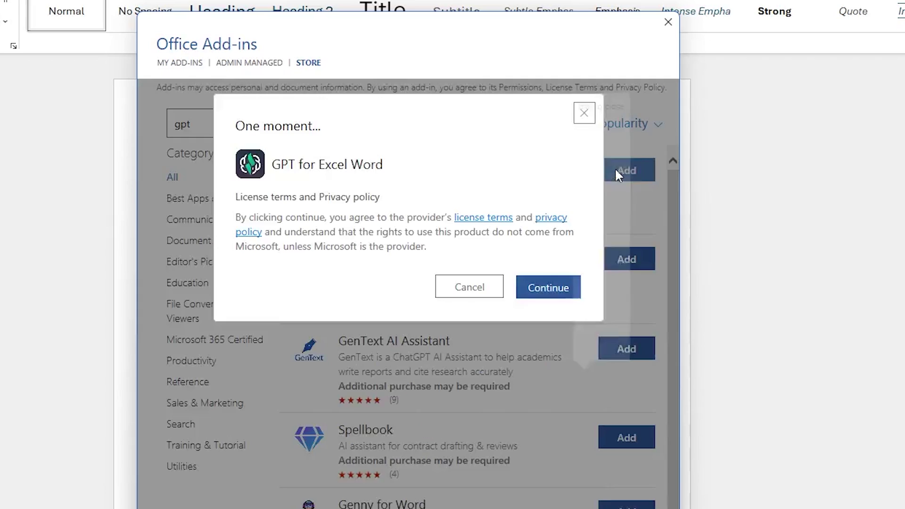
Install the add-in and enter the prompt 'Write an essay over development of computers over last decade'.
click(542, 289)
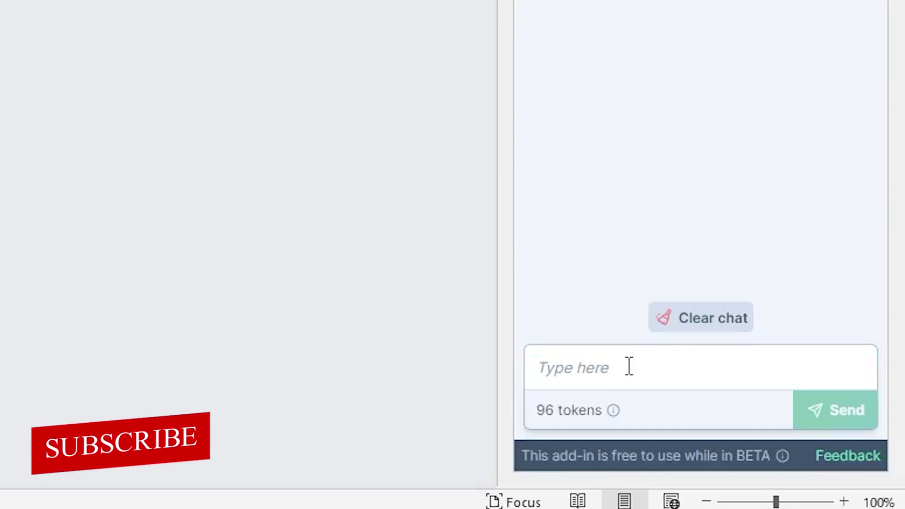
click(629, 366)
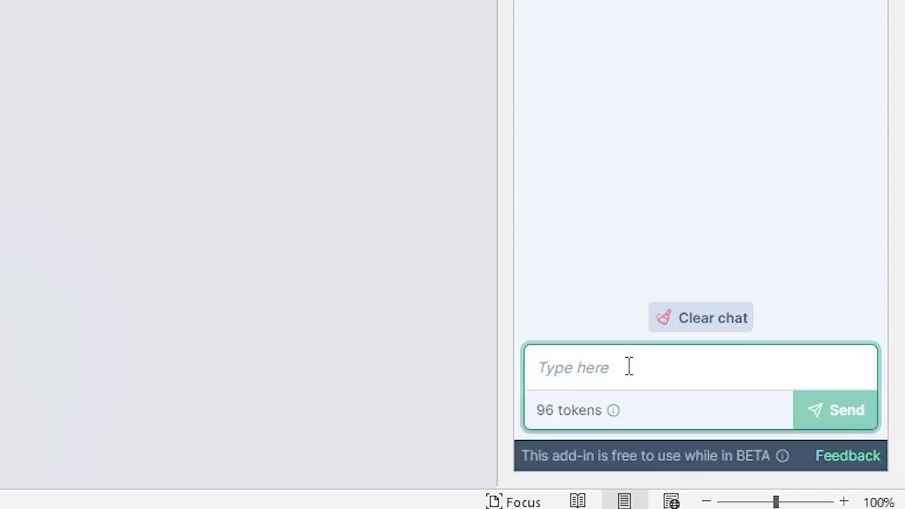
text(Write an essay)
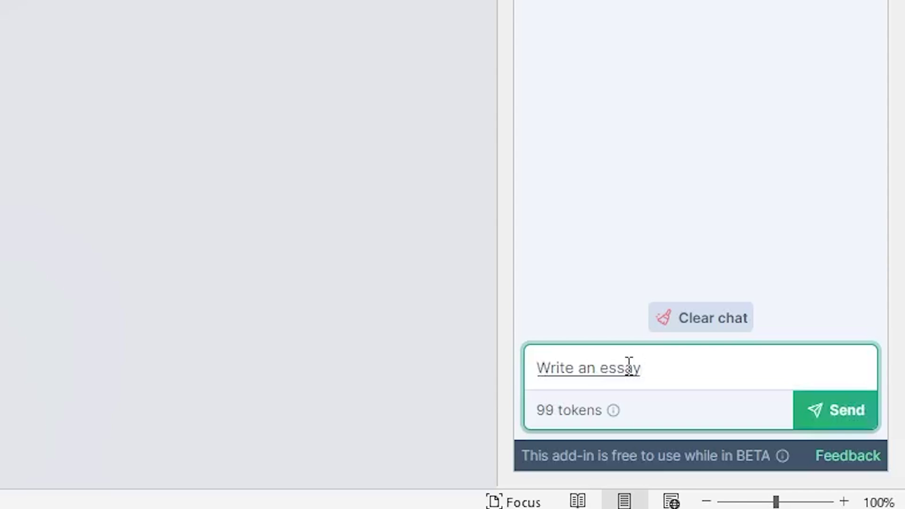
text( over development of computers)
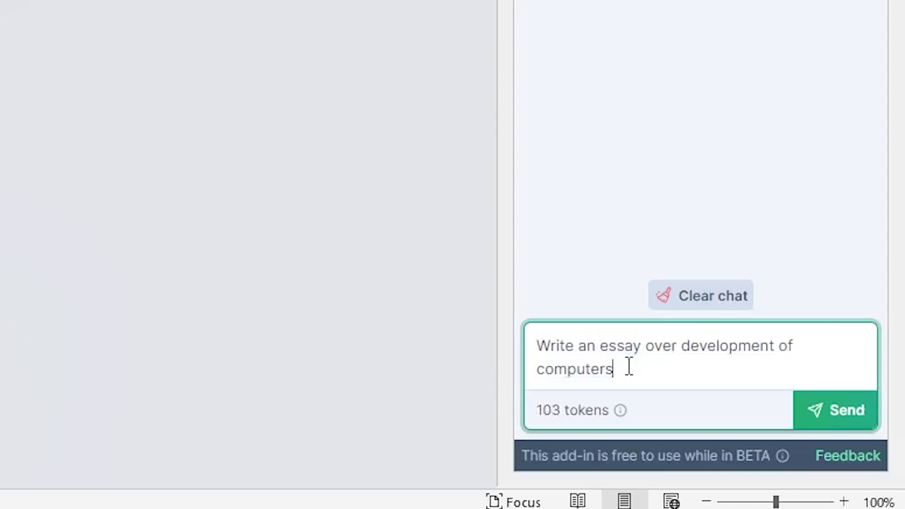
text( over last decade)
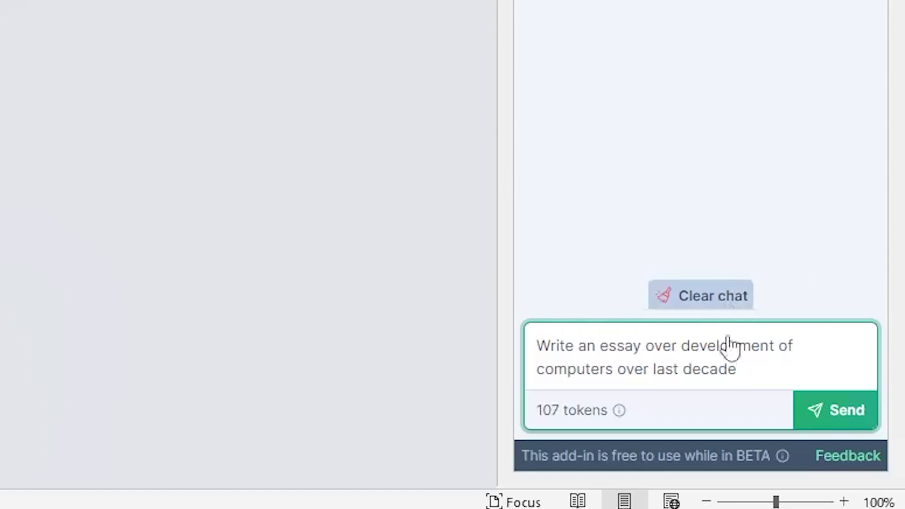
Send the essay request, then follow up with 'Write it in terms of power efficiency'.
click(822, 420)
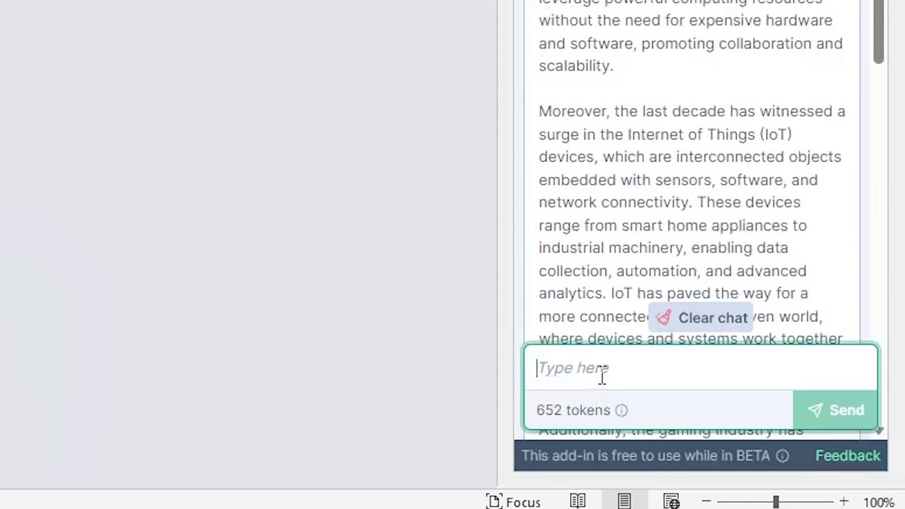
text(Write it in terms)
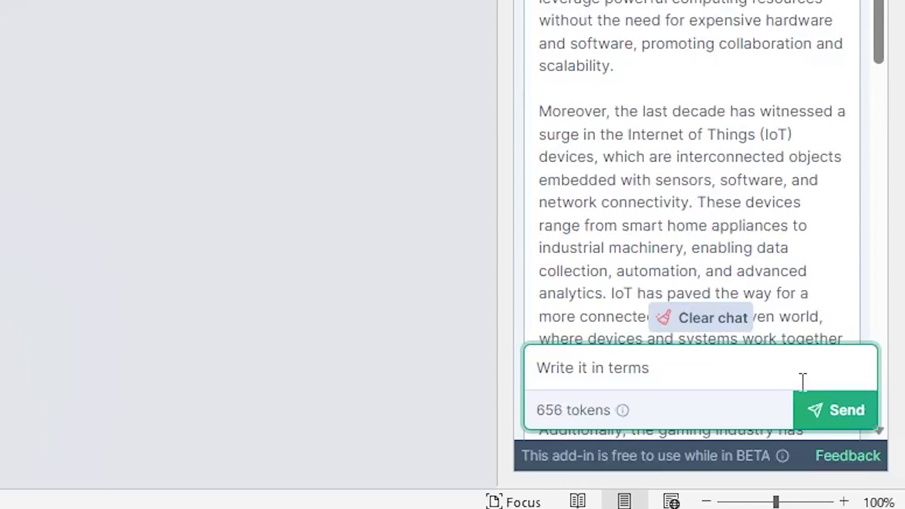
text( of power efficiency)
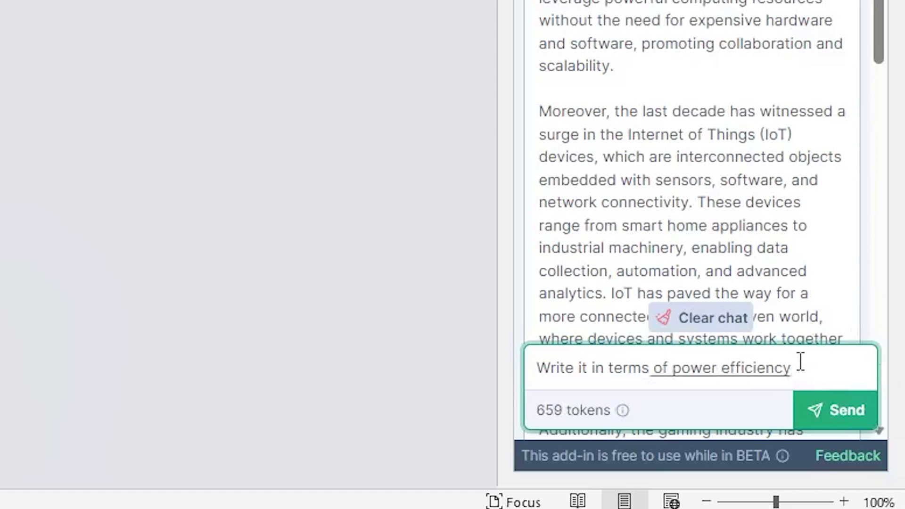
click(838, 415)
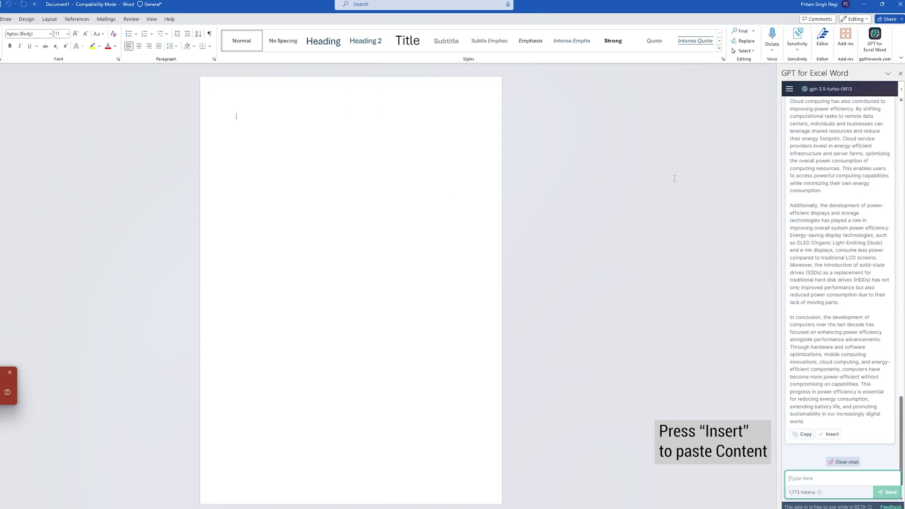
Insert the power-efficiency essay into Document1, check it in Editor, and return to the add-in.
click(830, 434)
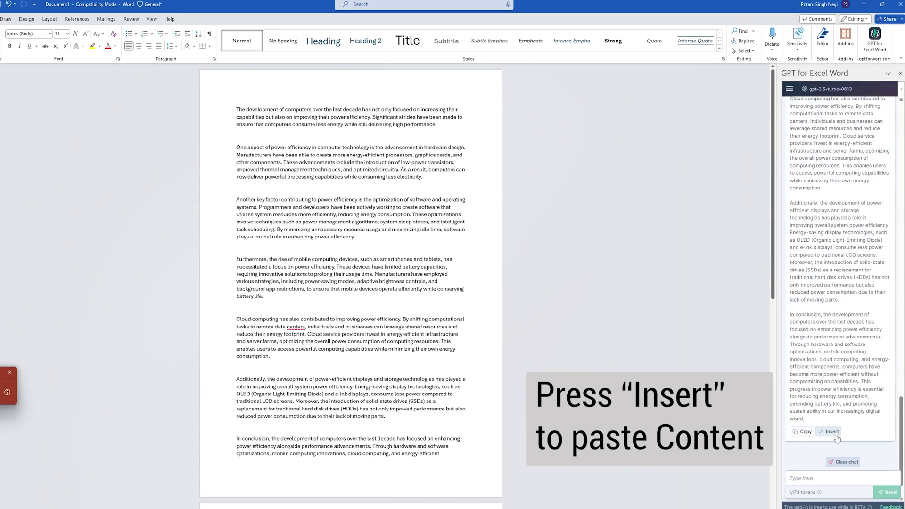
scroll(325, 115, down, 5)
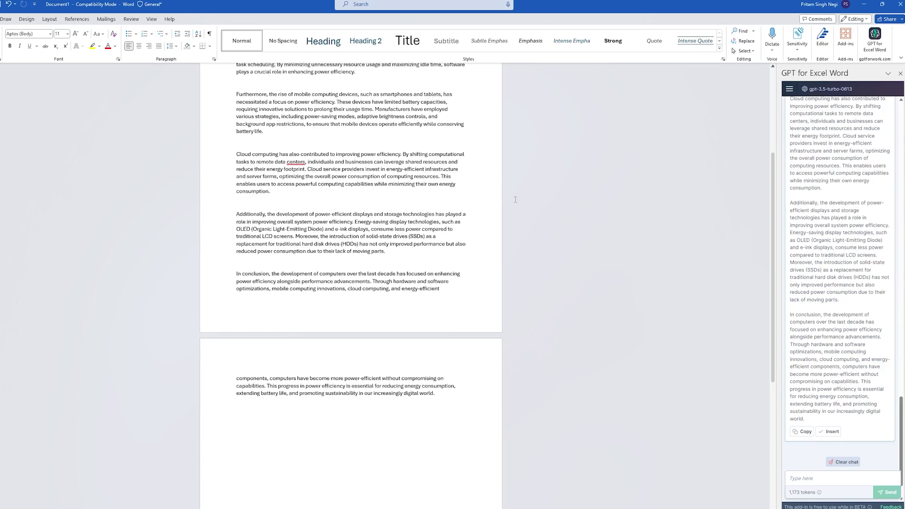
scroll(348, 246, up, 5)
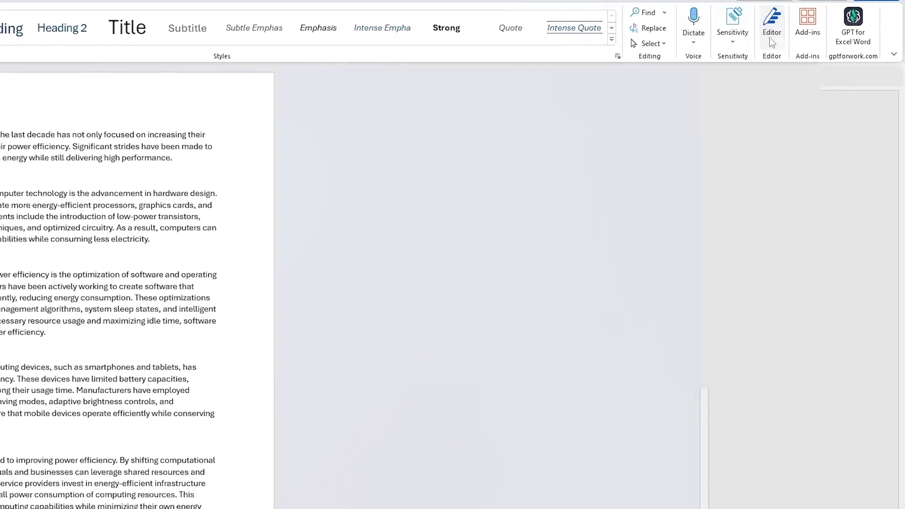
click(822, 40)
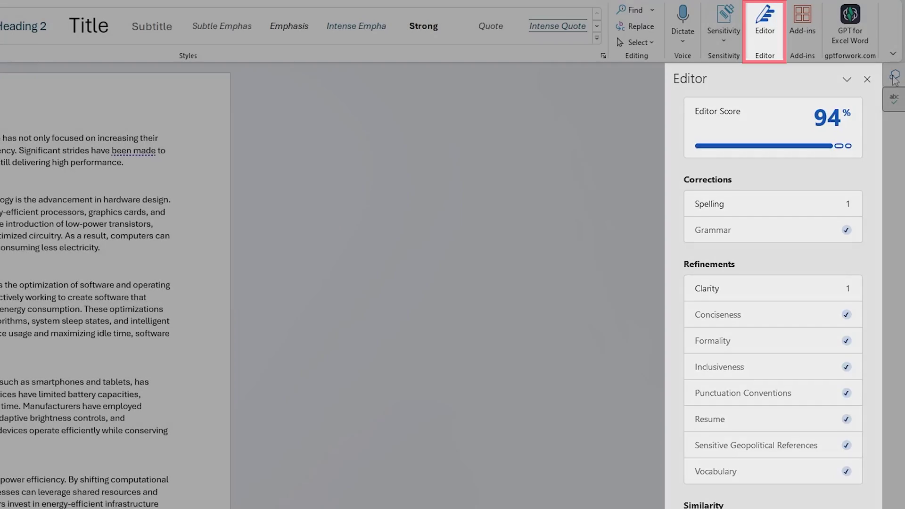
click(895, 77)
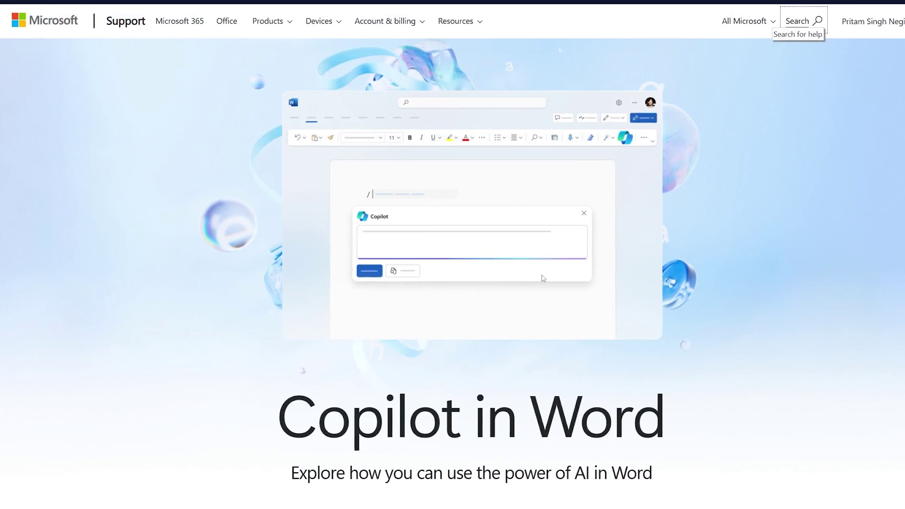
scroll(543, 278, down, 10)
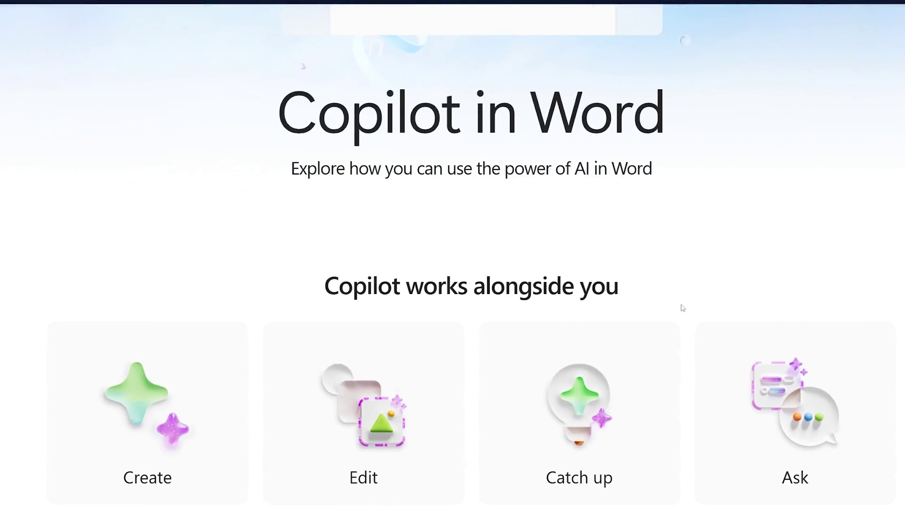
scroll(684, 313, down, 6)
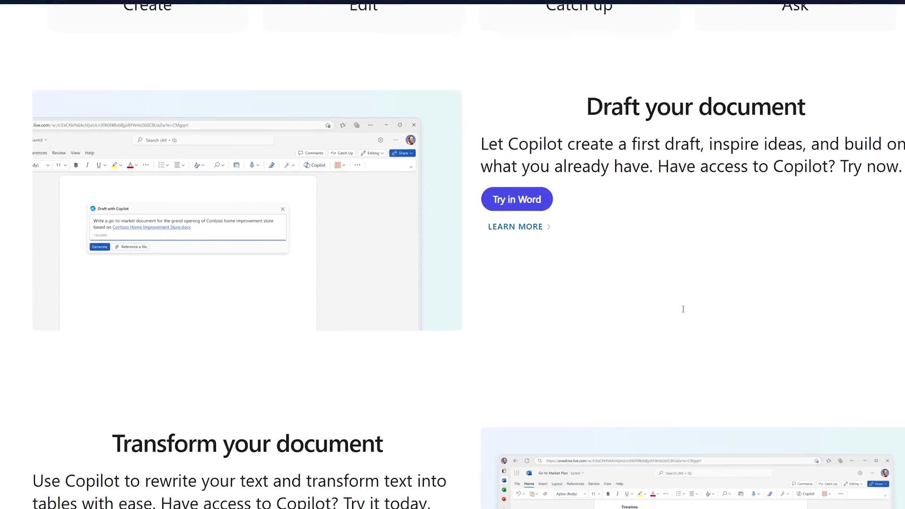
scroll(684, 313, down, 8)
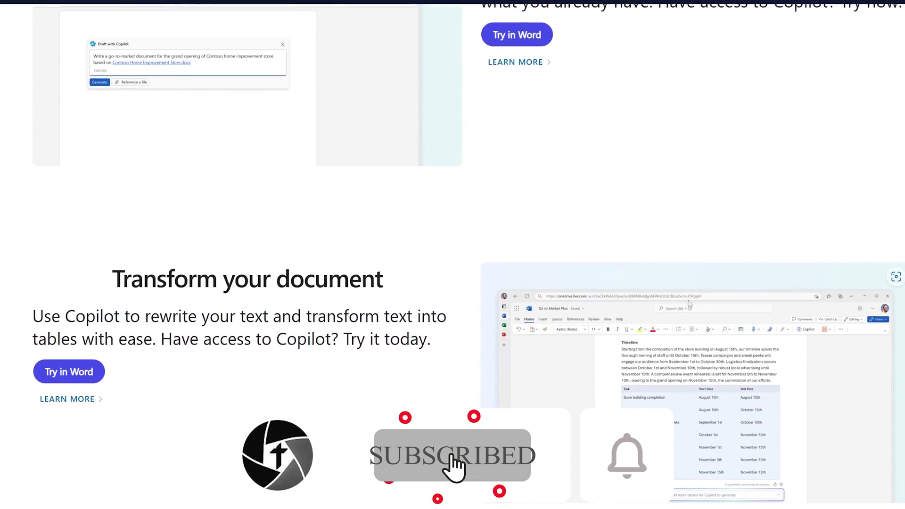
scroll(688, 304, down, 1)
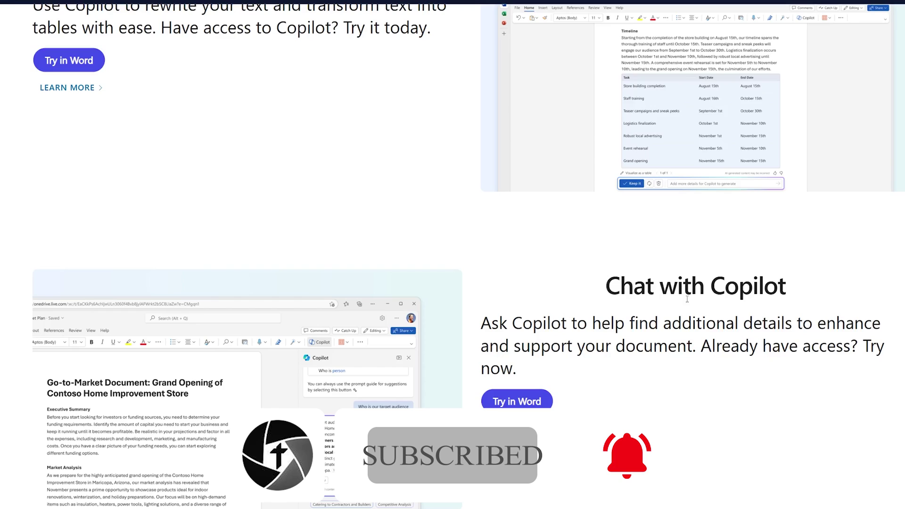